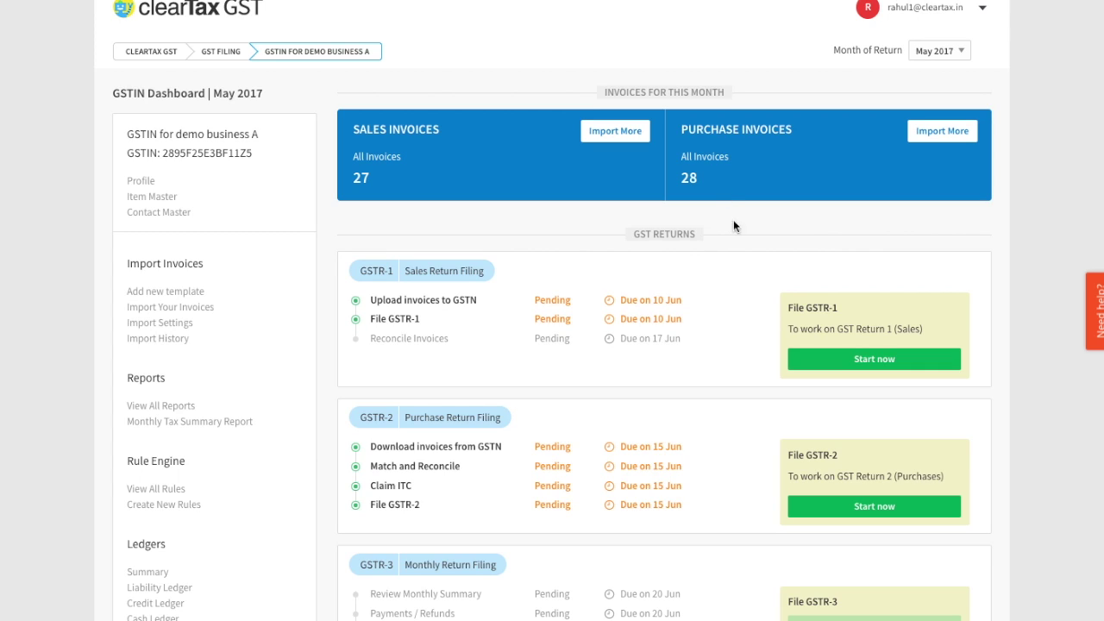
Open Demo business A's May 2017 dashboard and start the GSTR-2 purchase return.
{"action": "left_click", "coordinate": [864, 506]}
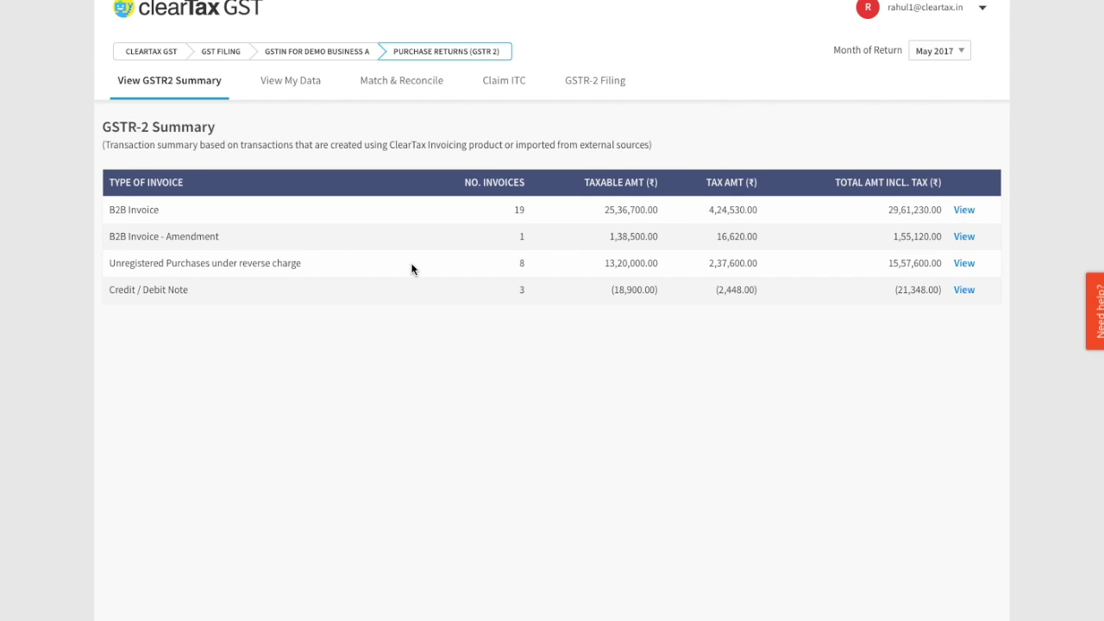
Review my purchase data by credit/debit notes, advance payments, then the all-type summary of 31 documents.
{"action": "left_click", "coordinate": [307, 82]}
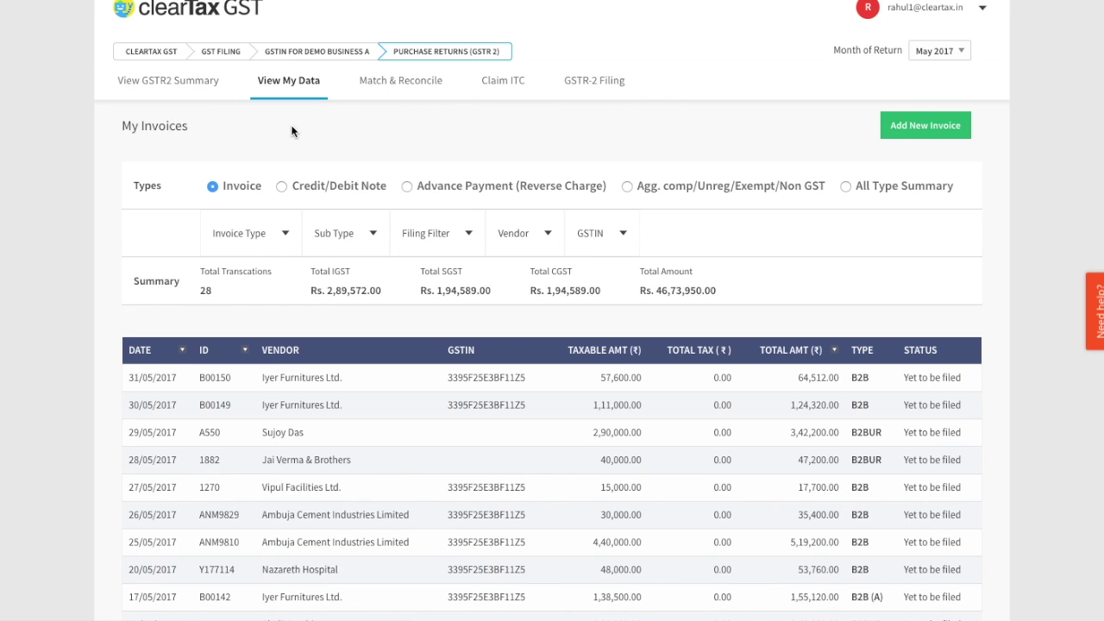
{"action": "left_click", "coordinate": [285, 184]}
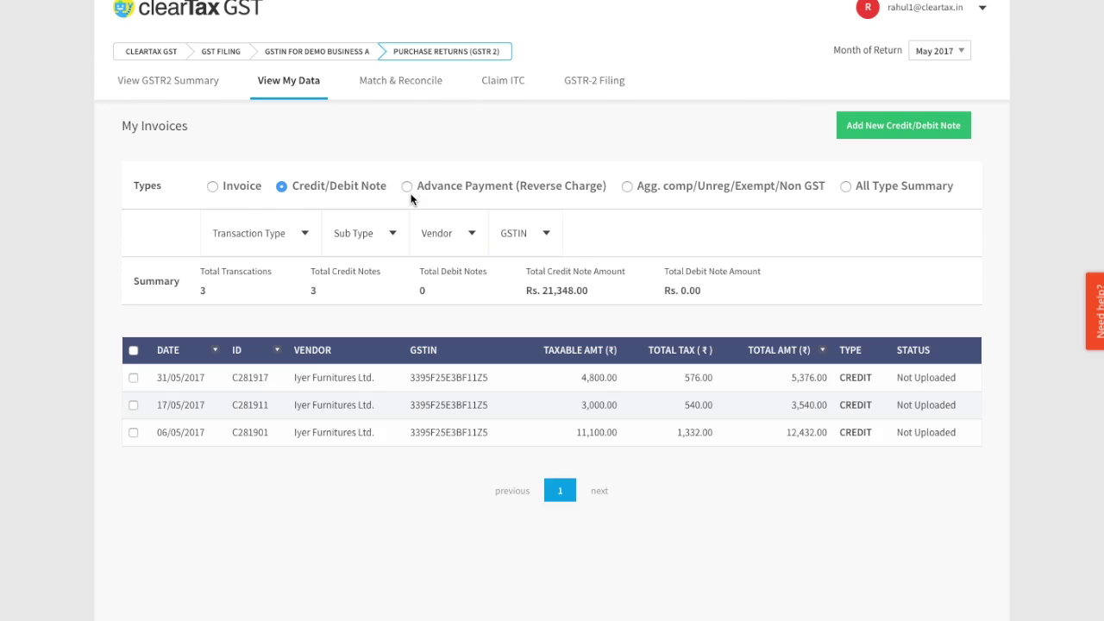
{"action": "left_click", "coordinate": [408, 189]}
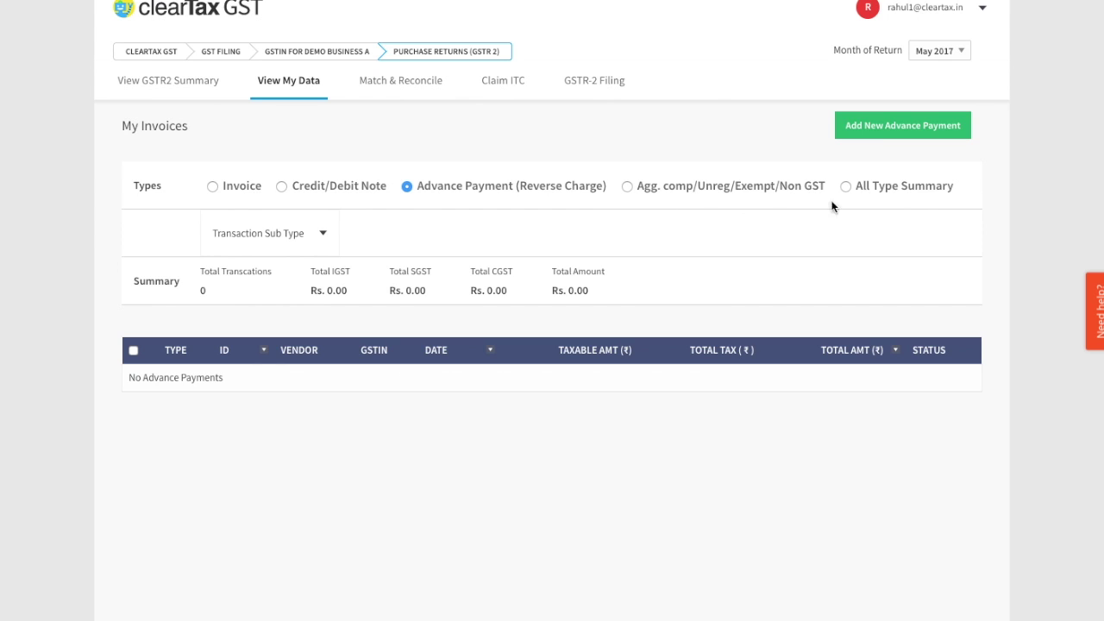
{"action": "left_click", "coordinate": [848, 187]}
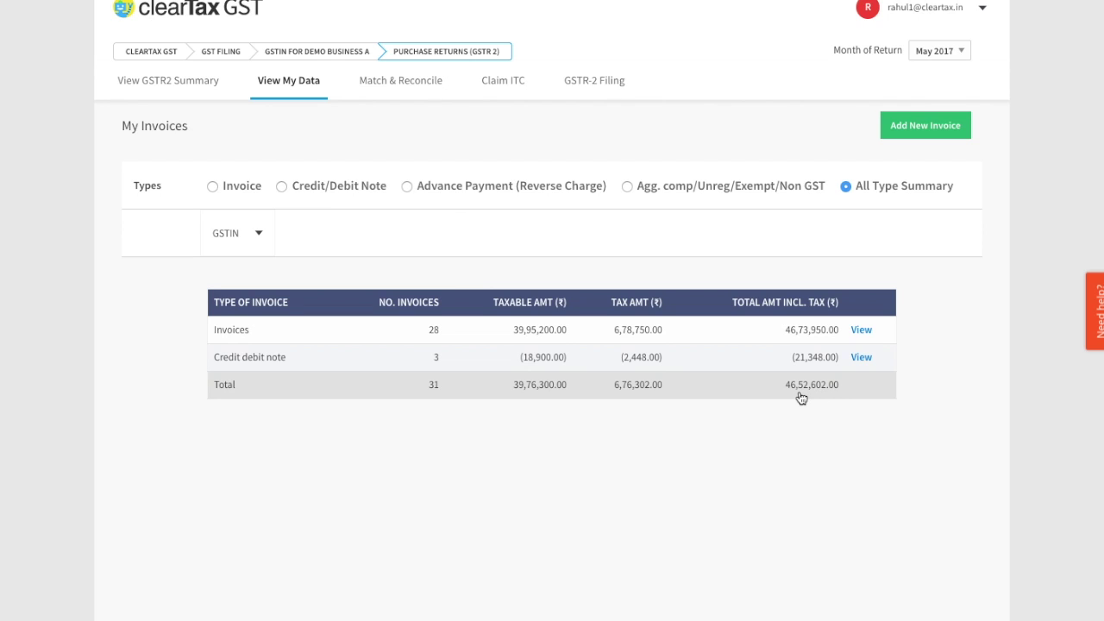
List all 28 purchase invoices, checking the Invoice Type, Sub Type, Filing, Vendor and GSTIN filters without applying any.
{"action": "left_click", "coordinate": [208, 186]}
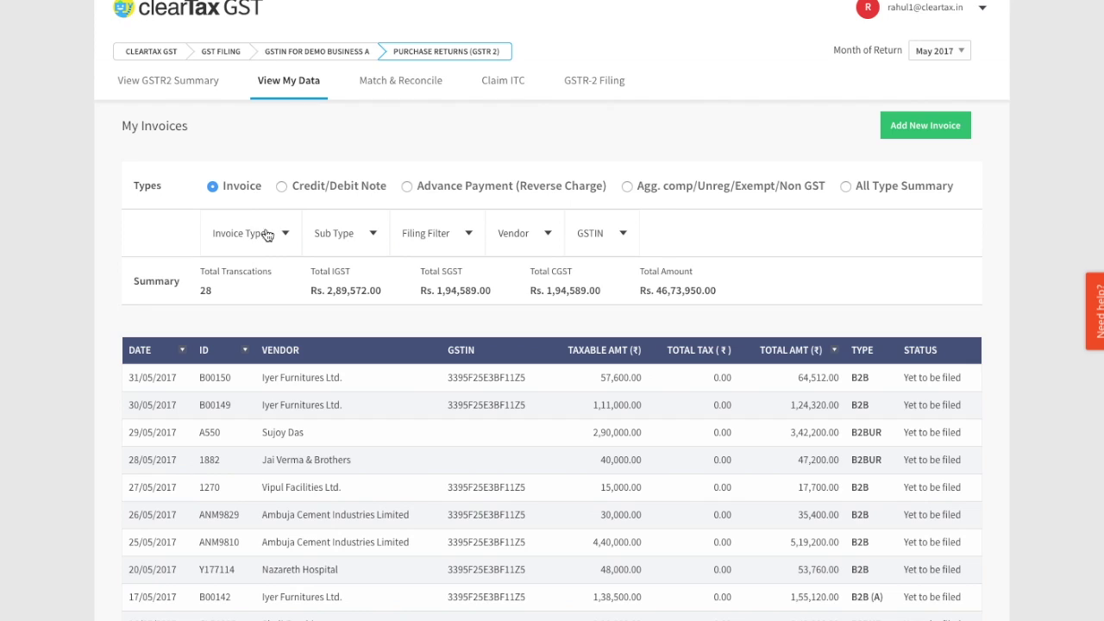
{"action": "left_click", "coordinate": [280, 238]}
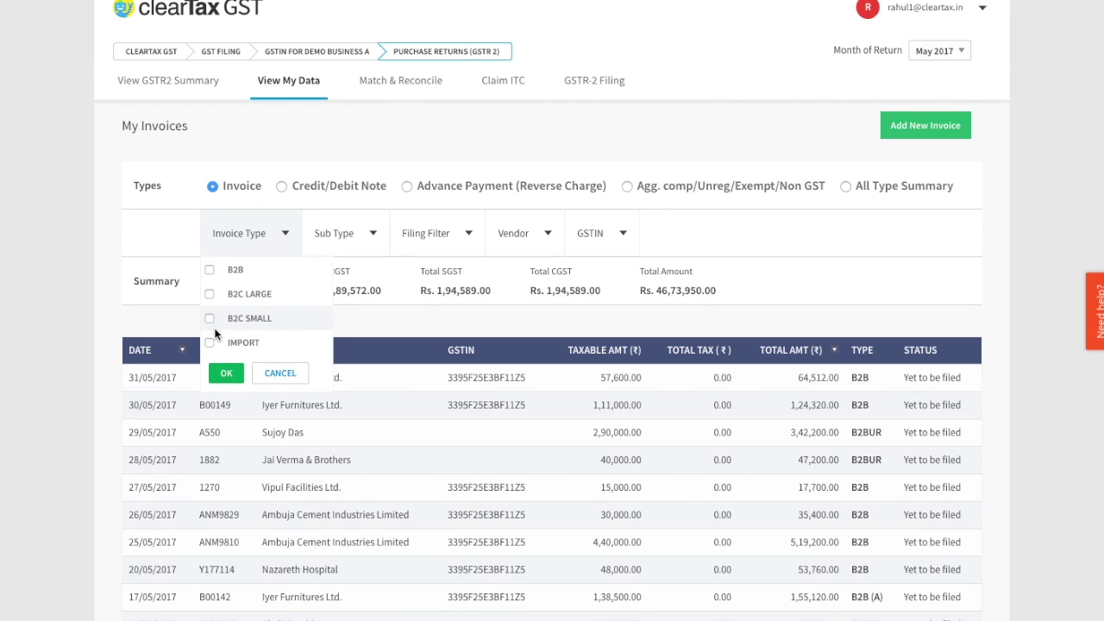
{"action": "left_click", "coordinate": [289, 375]}
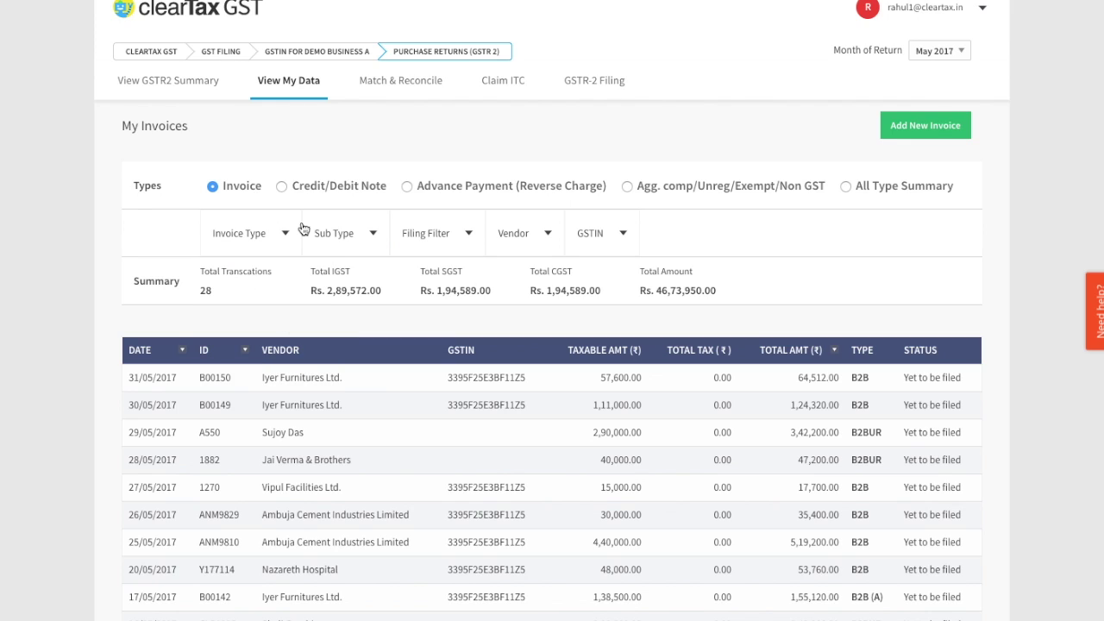
{"action": "left_click", "coordinate": [338, 235]}
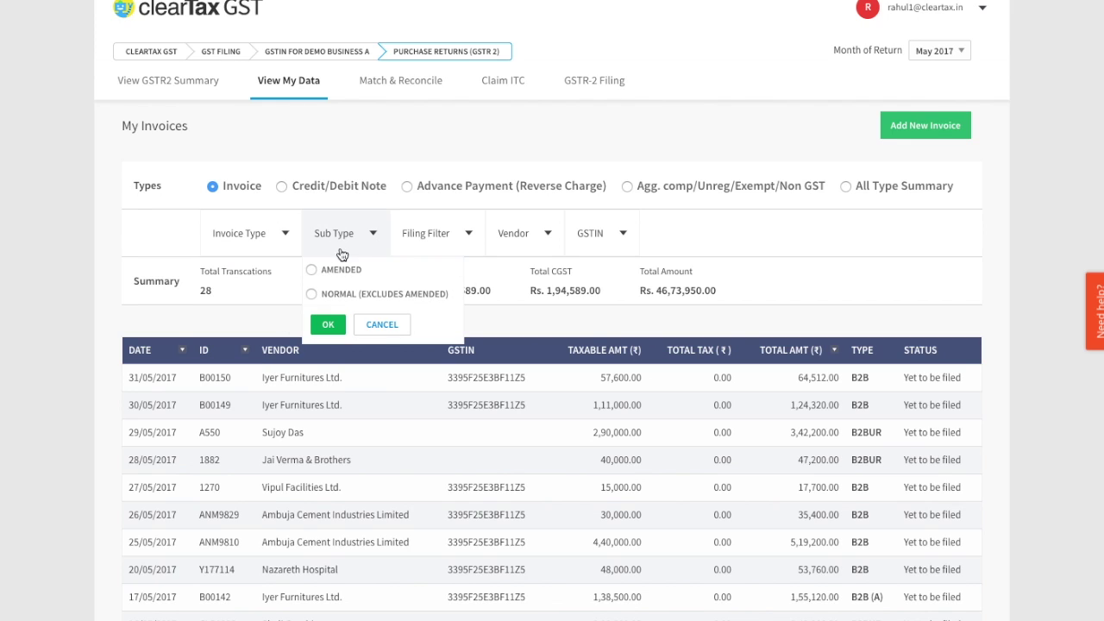
{"action": "left_click", "coordinate": [379, 324]}
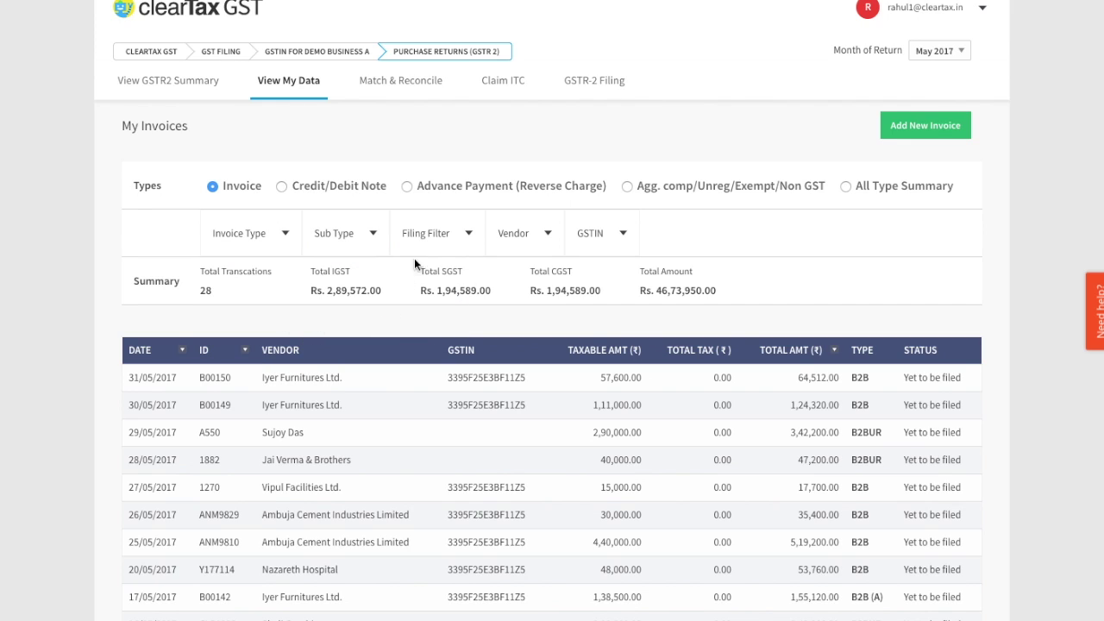
{"action": "left_click", "coordinate": [424, 254]}
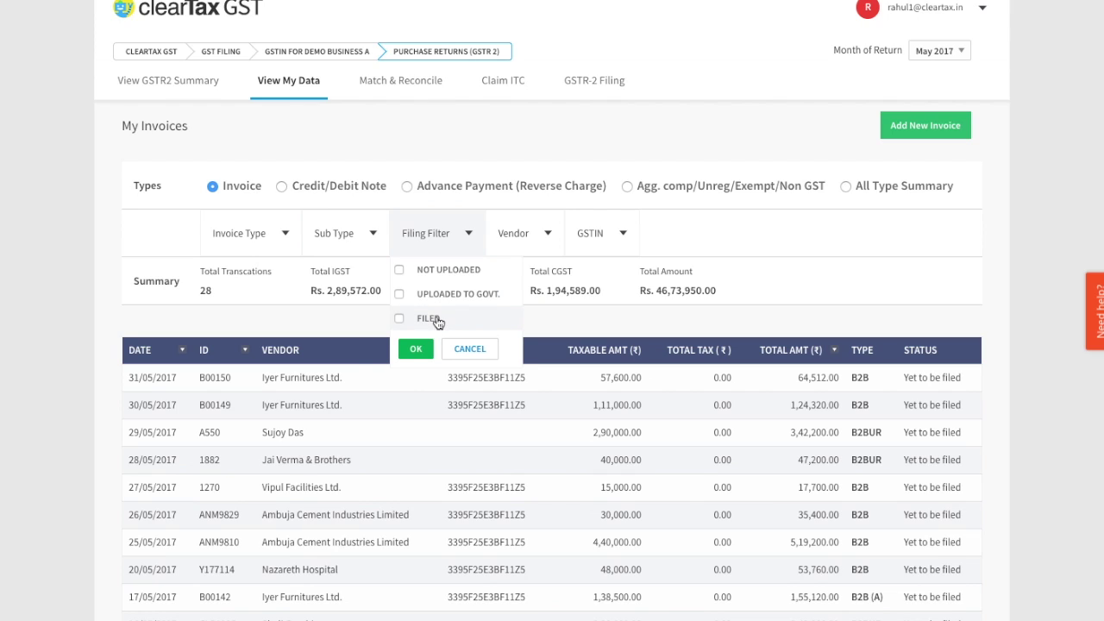
{"action": "left_click", "coordinate": [467, 350]}
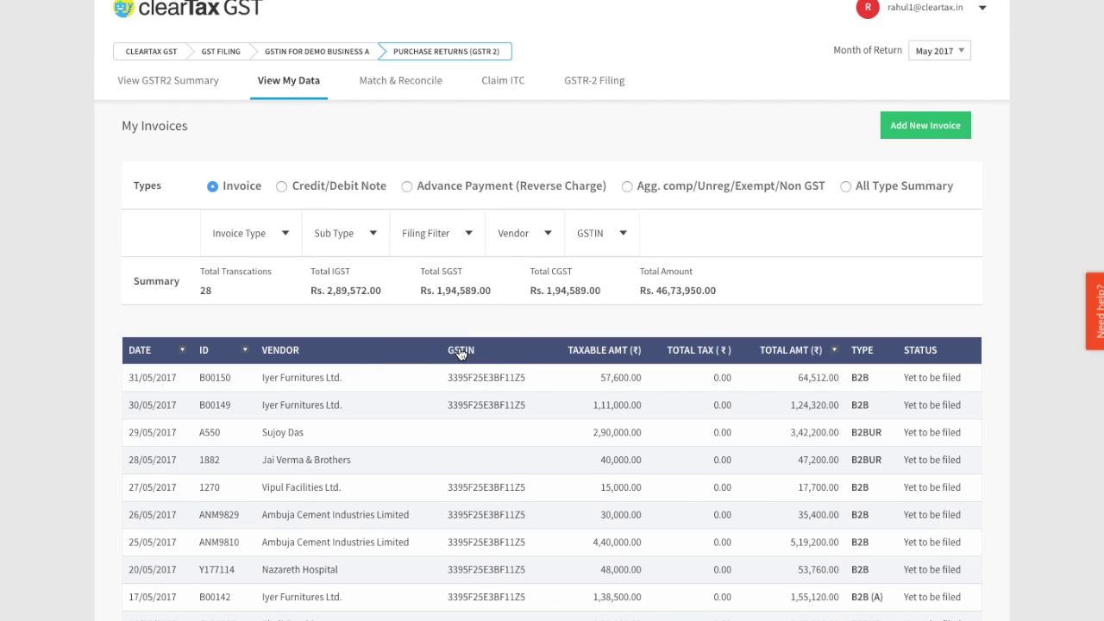
{"action": "left_click", "coordinate": [524, 259]}
{"action": "left_click", "coordinate": [530, 259]}
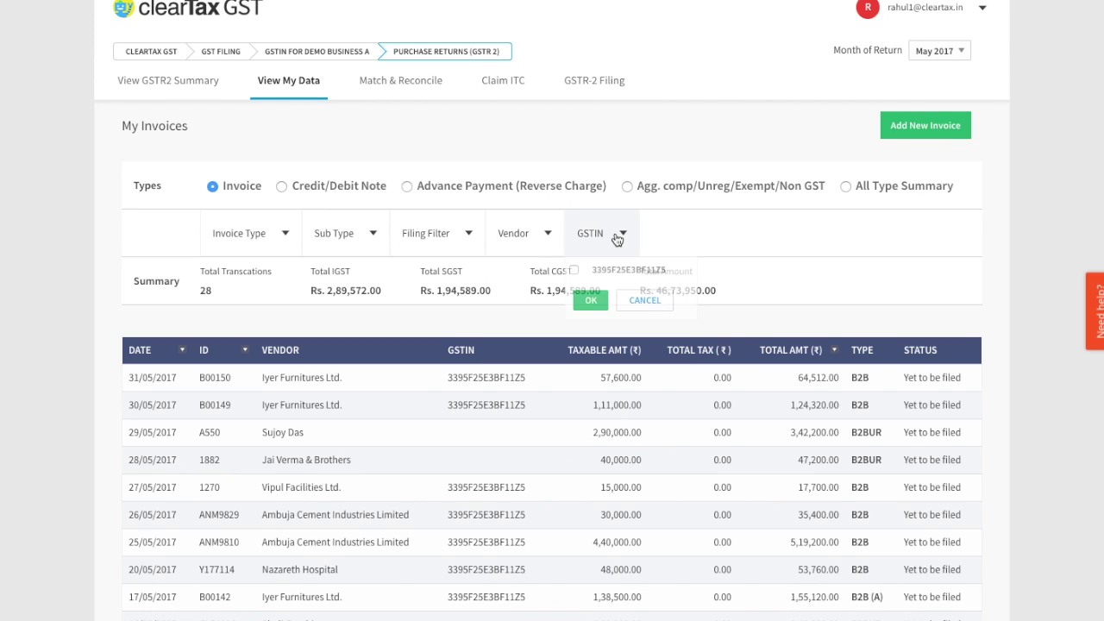
{"action": "left_click", "coordinate": [617, 239]}
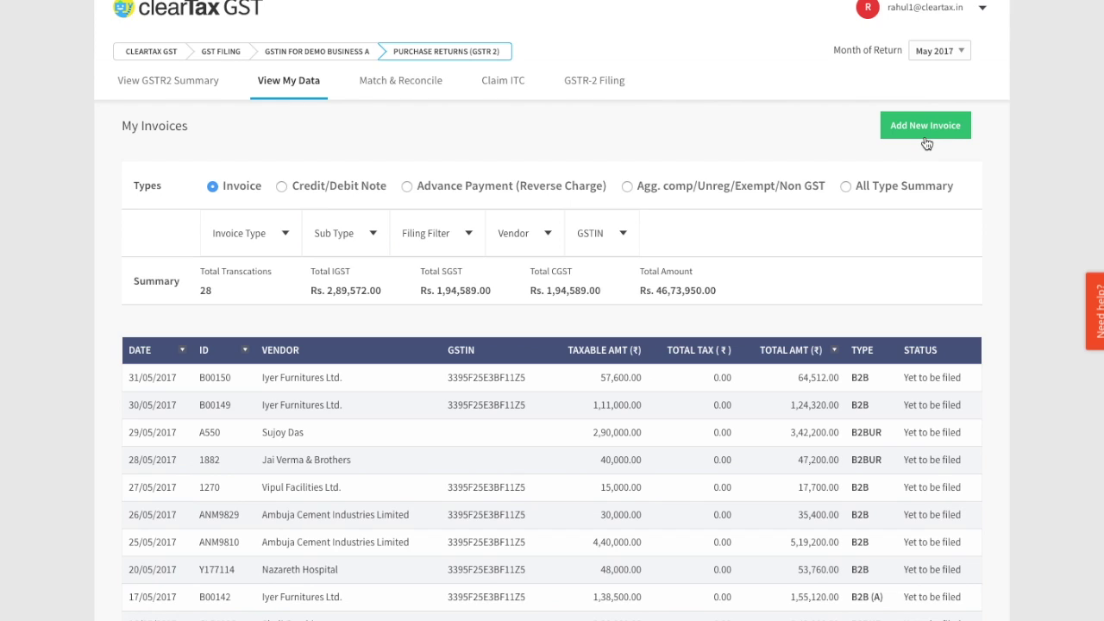
{"action": "left_click", "coordinate": [386, 84]}
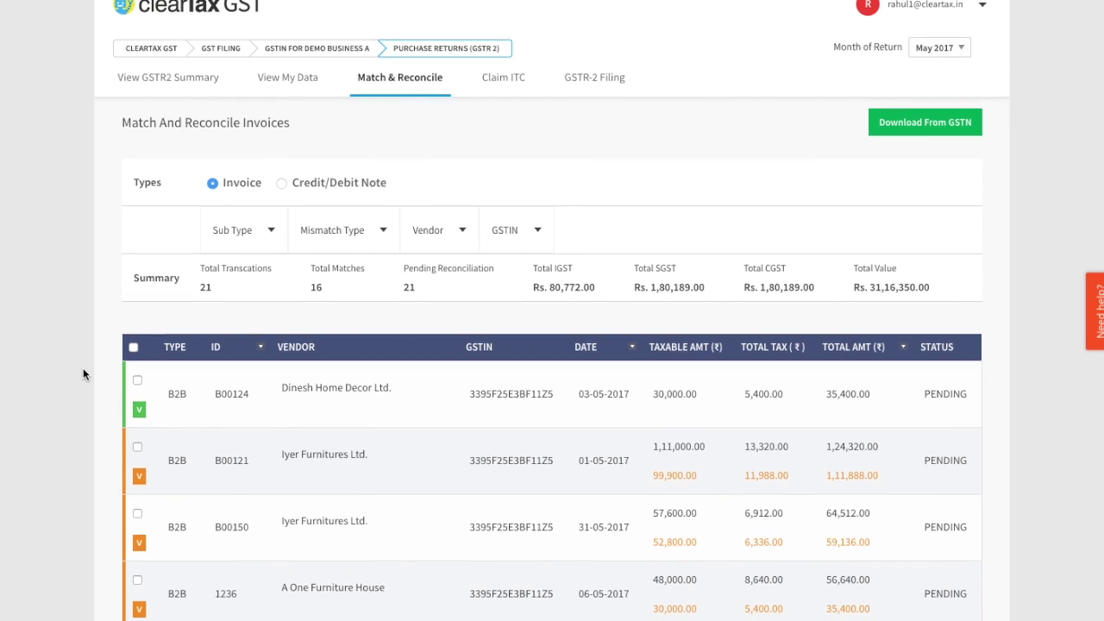
Download the vendors' invoice data from GSTN and open invoice B00121's detail comparison.
{"action": "scroll", "coordinate": [83, 374], "scroll_direction": "down", "scroll_amount": 1}
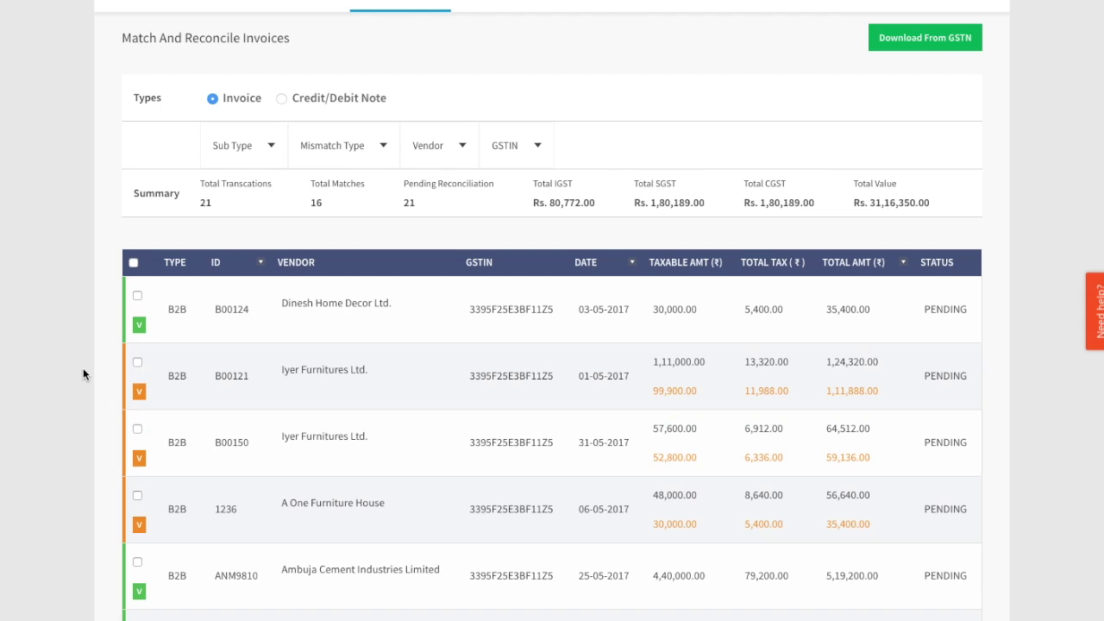
{"action": "scroll", "coordinate": [83, 374], "scroll_direction": "up", "scroll_amount": 1}
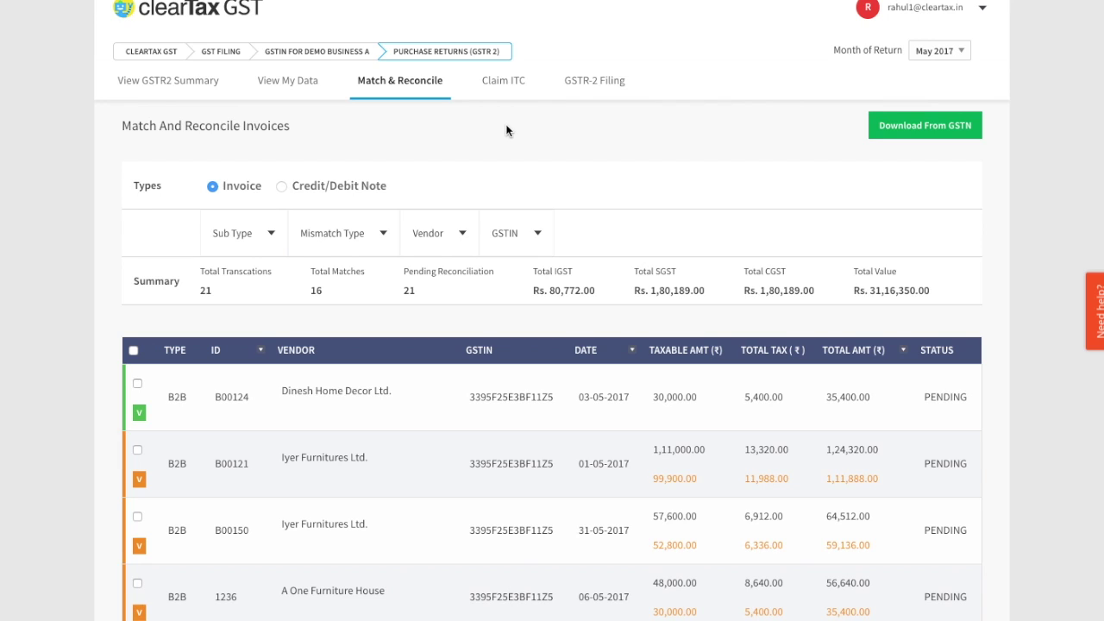
{"action": "left_click", "coordinate": [938, 138]}
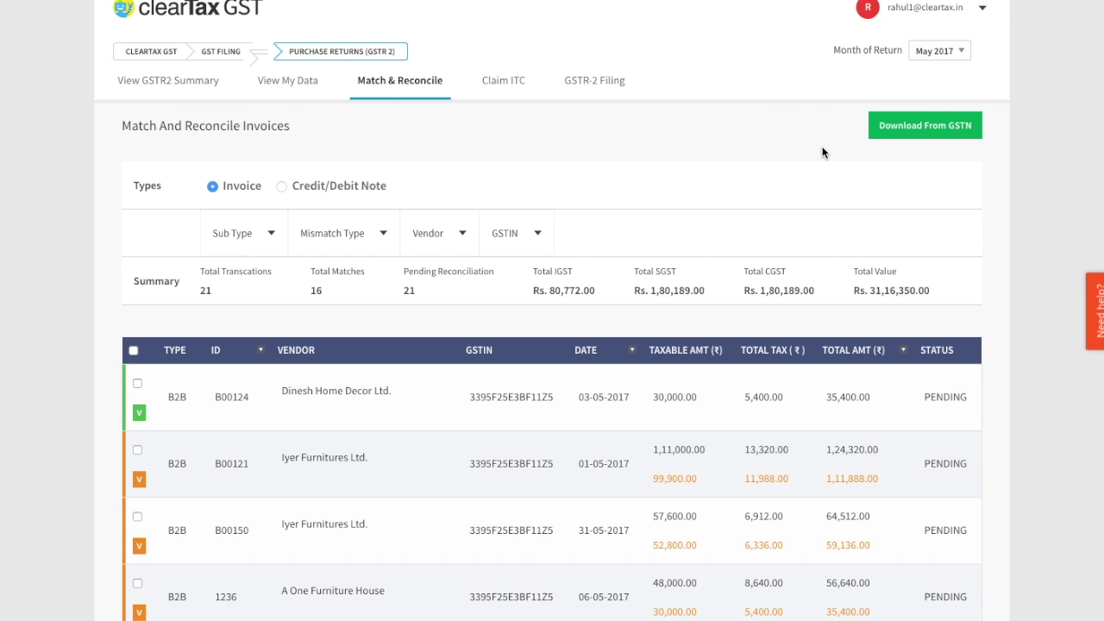
{"action": "scroll", "coordinate": [822, 152], "scroll_direction": "down", "scroll_amount": 1}
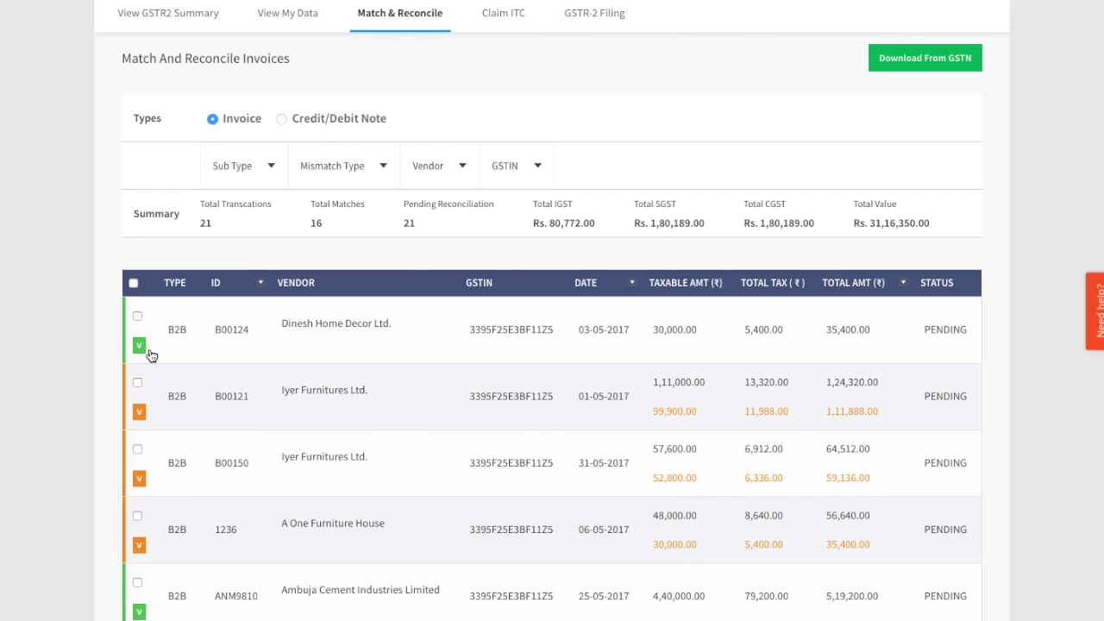
{"action": "left_click", "coordinate": [141, 414]}
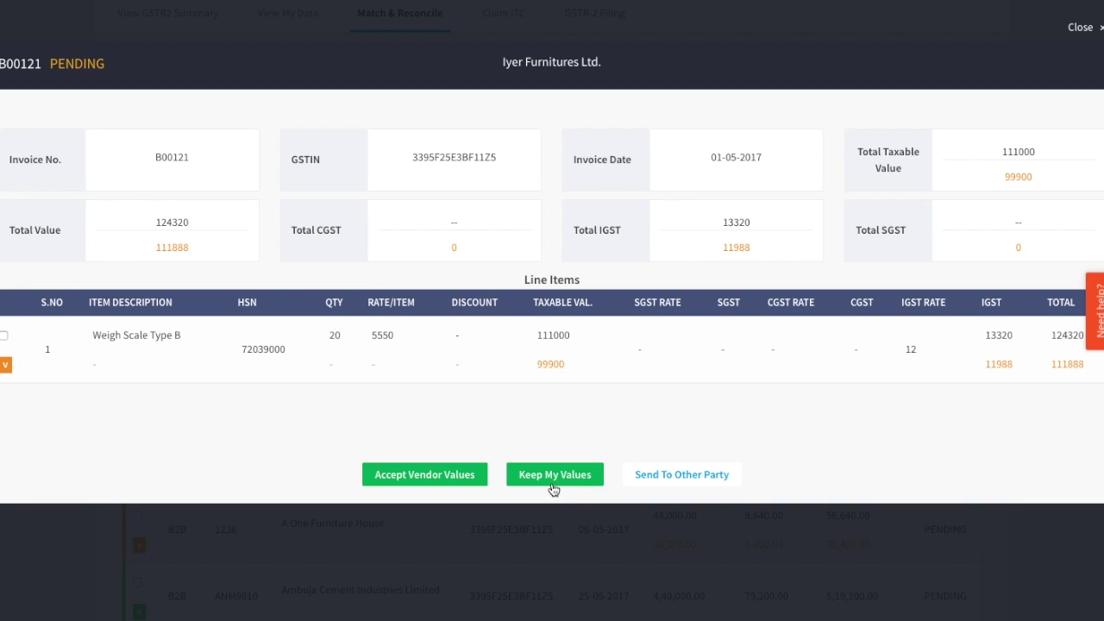
Close invoice B00121's details to return to the Match & Reconcile list.
{"action": "left_click", "coordinate": [1097, 33]}
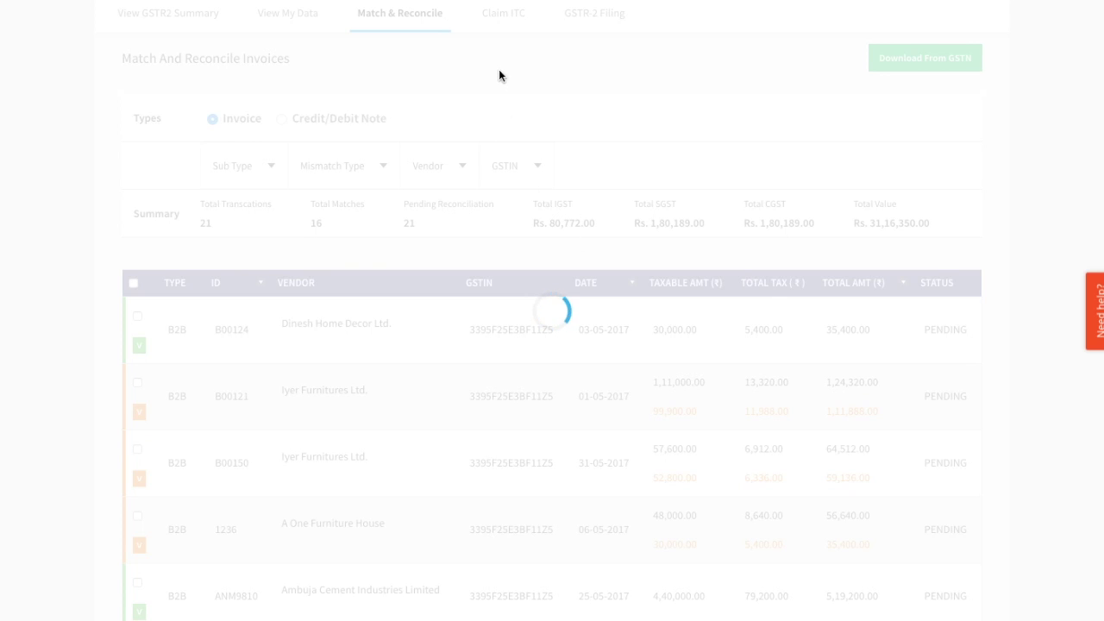
On the Claim ITC page, set invoice B00150's category to Input.
{"action": "left_click", "coordinate": [504, 13]}
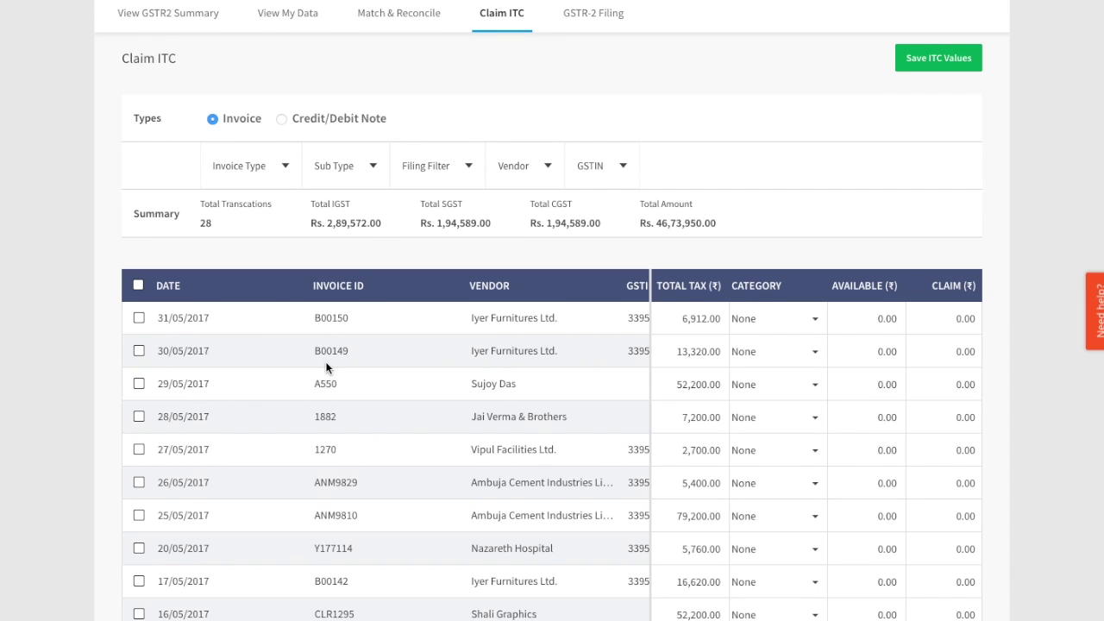
{"action": "scroll", "coordinate": [325, 364], "scroll_direction": "down", "scroll_amount": 1}
{"action": "scroll", "coordinate": [326, 366], "scroll_direction": "down", "scroll_amount": 2}
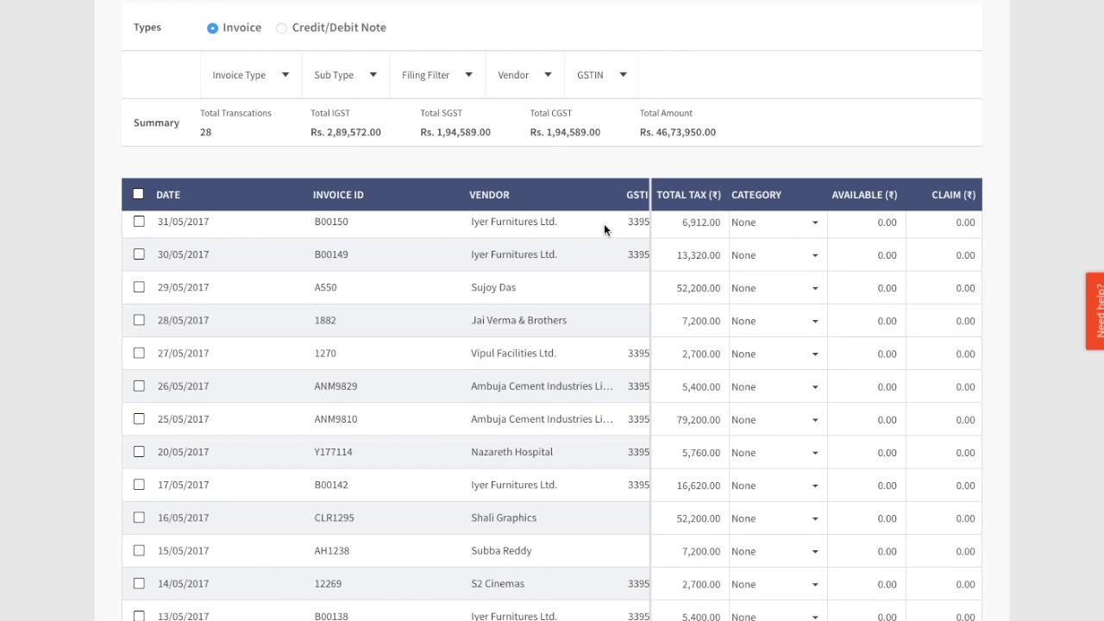
{"action": "scroll", "coordinate": [604, 223], "scroll_direction": "right", "scroll_amount": 4}
{"action": "scroll", "coordinate": [613, 222], "scroll_direction": "left", "scroll_amount": 3}
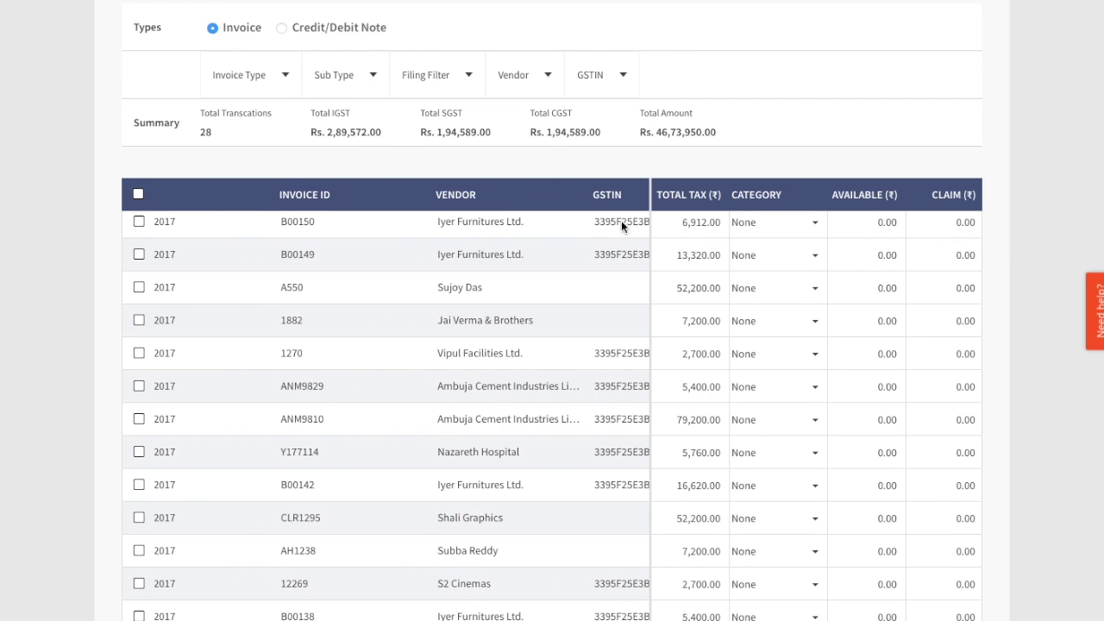
{"action": "left_click", "coordinate": [759, 224]}
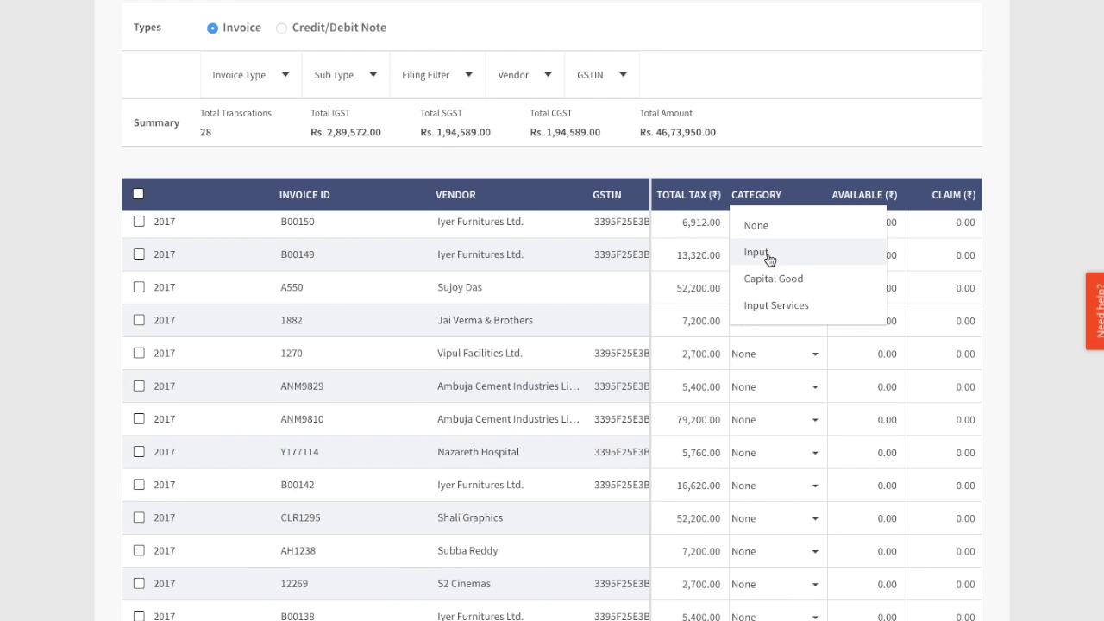
{"action": "left_click", "coordinate": [756, 252]}
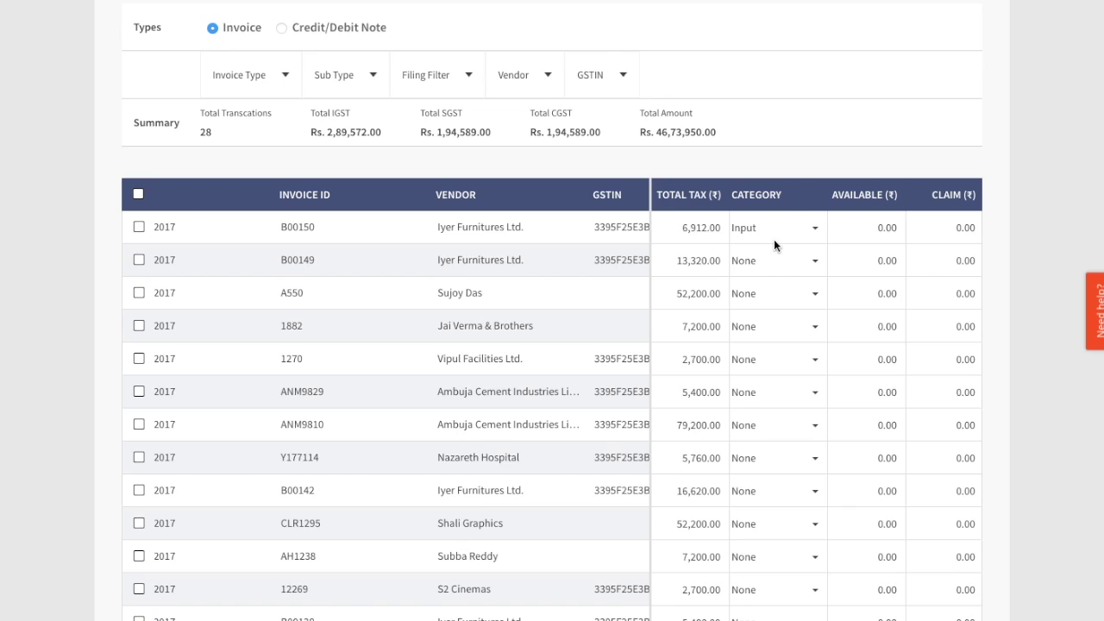
Make 100% of B00150's ₹6,912.00 ITC both available and claimed.
{"action": "left_click", "coordinate": [880, 233]}
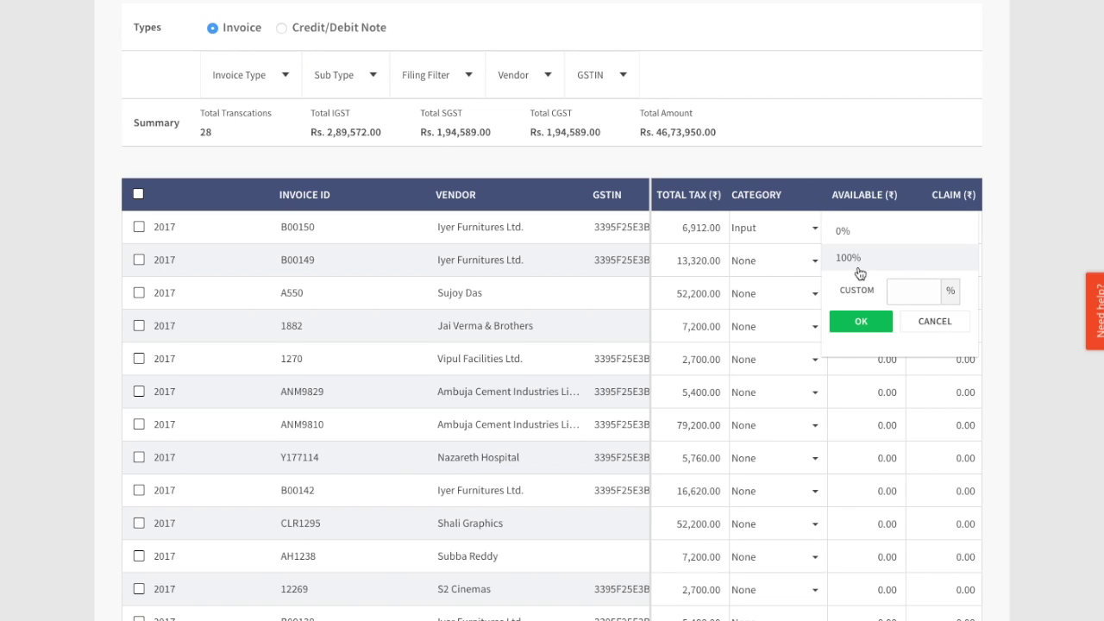
{"action": "left_click", "coordinate": [858, 263]}
{"action": "left_click", "coordinate": [930, 239]}
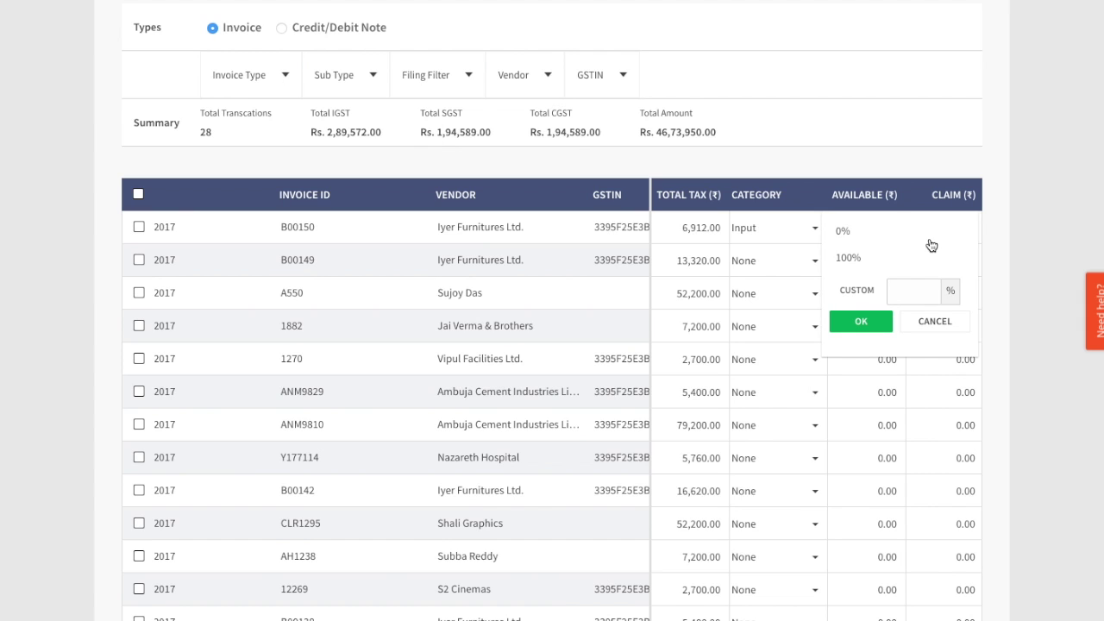
{"action": "left_click", "coordinate": [903, 263]}
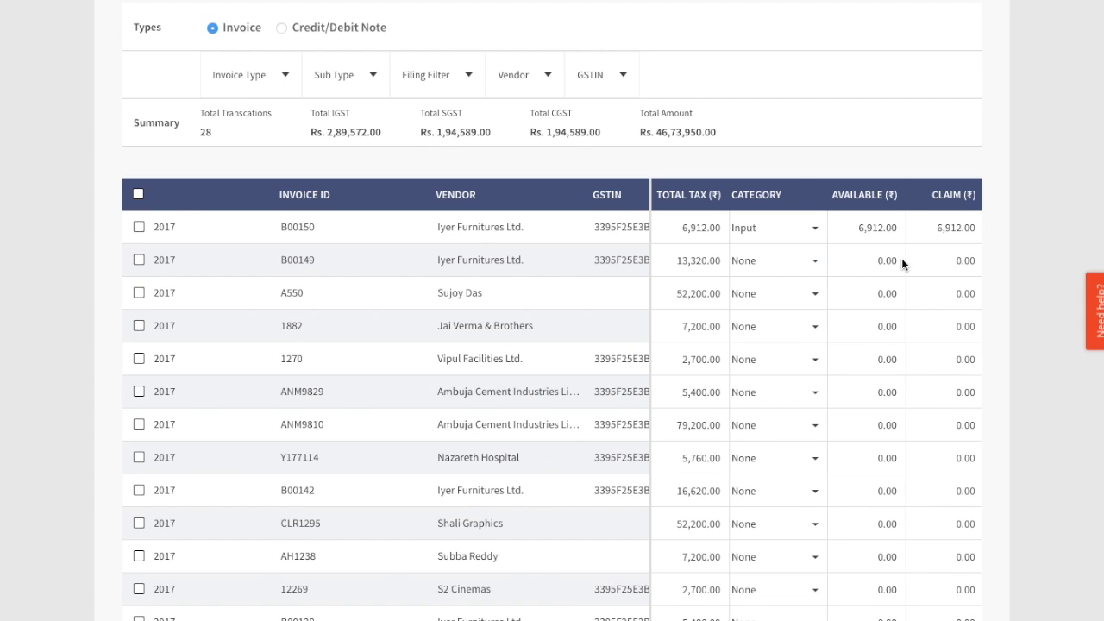
{"action": "scroll", "coordinate": [915, 314], "scroll_direction": "down", "scroll_amount": 5}
{"action": "scroll", "coordinate": [915, 314], "scroll_direction": "up", "scroll_amount": 3}
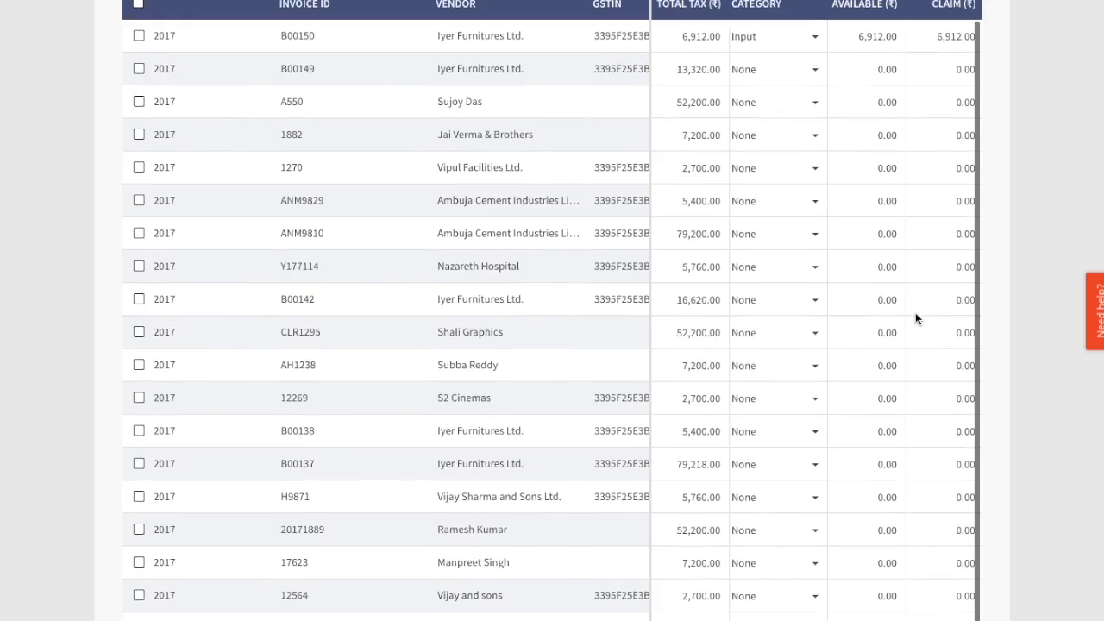
{"action": "scroll", "coordinate": [915, 313], "scroll_direction": "up", "scroll_amount": 1}
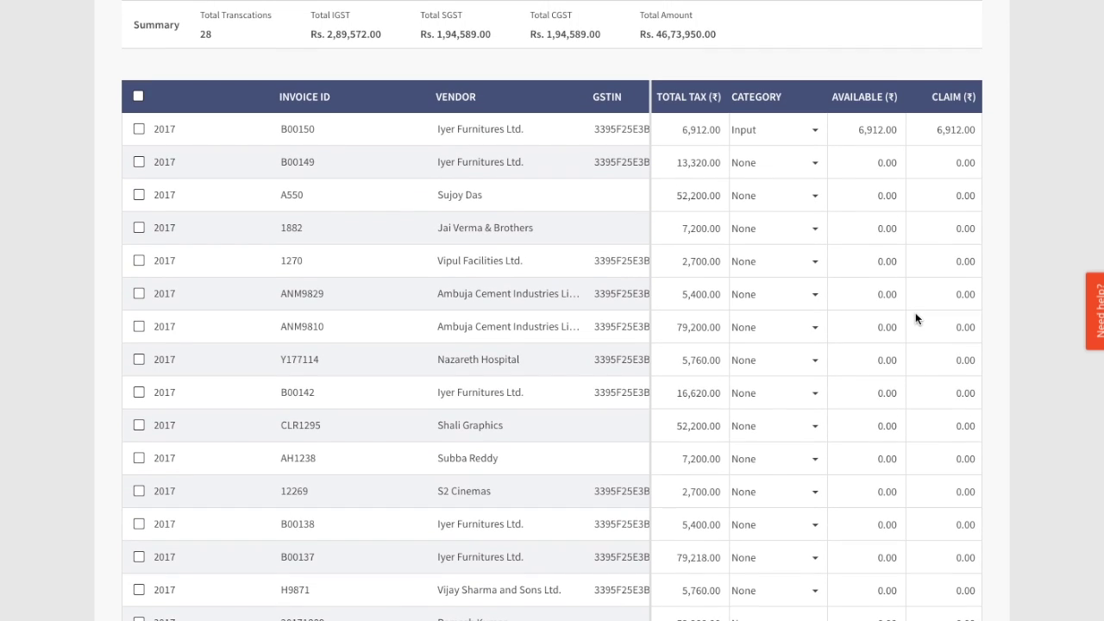
Select all invoices and choose bulk category Input with 100% ITC available and 100% claimed.
{"action": "left_click", "coordinate": [138, 97]}
{"action": "scroll", "coordinate": [138, 96], "scroll_direction": "down", "scroll_amount": 4}
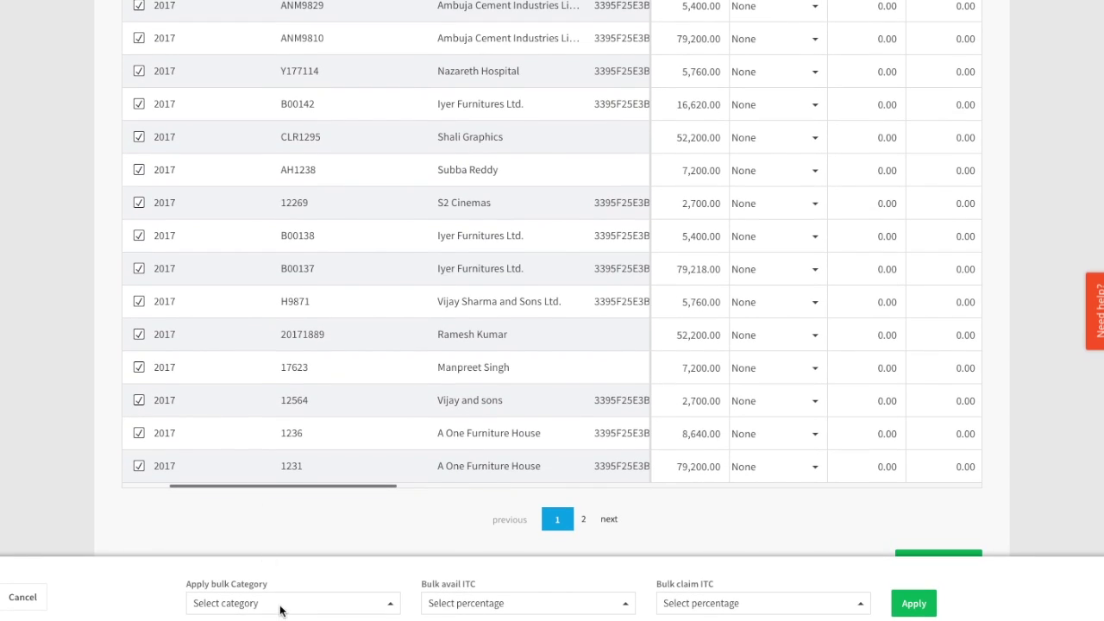
{"action": "left_click", "coordinate": [322, 603]}
{"action": "left_click", "coordinate": [298, 566]}
{"action": "left_click", "coordinate": [438, 603]}
{"action": "left_click", "coordinate": [456, 536]}
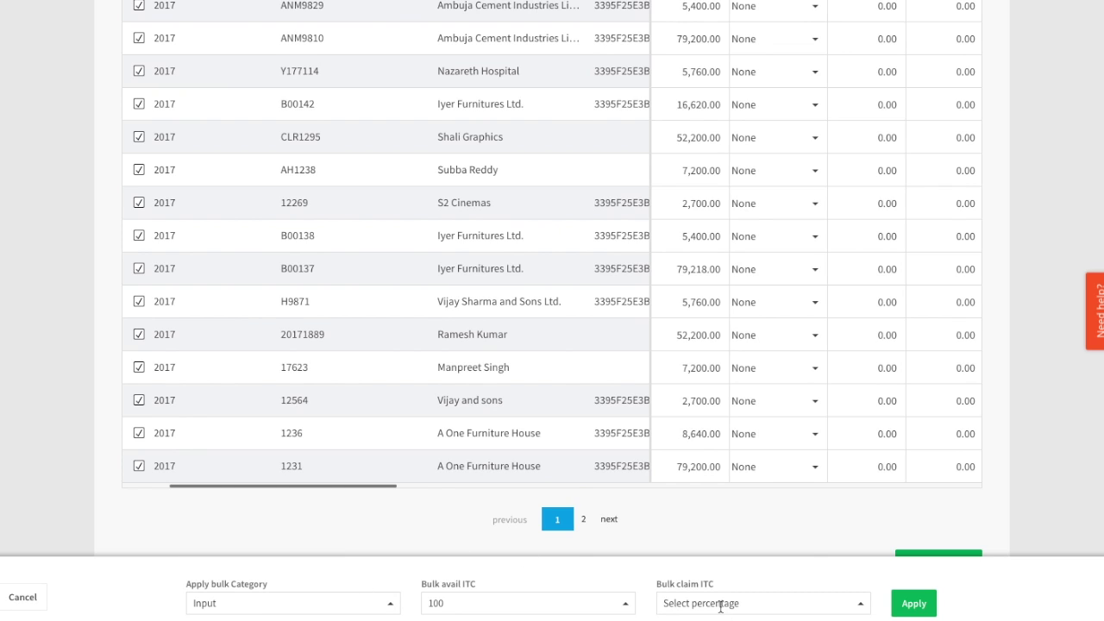
{"action": "left_click", "coordinate": [720, 606]}
{"action": "left_click", "coordinate": [699, 536]}
Apply the bulk Input and 100% ITC settings and save the ITC values.
{"action": "left_click", "coordinate": [914, 604]}
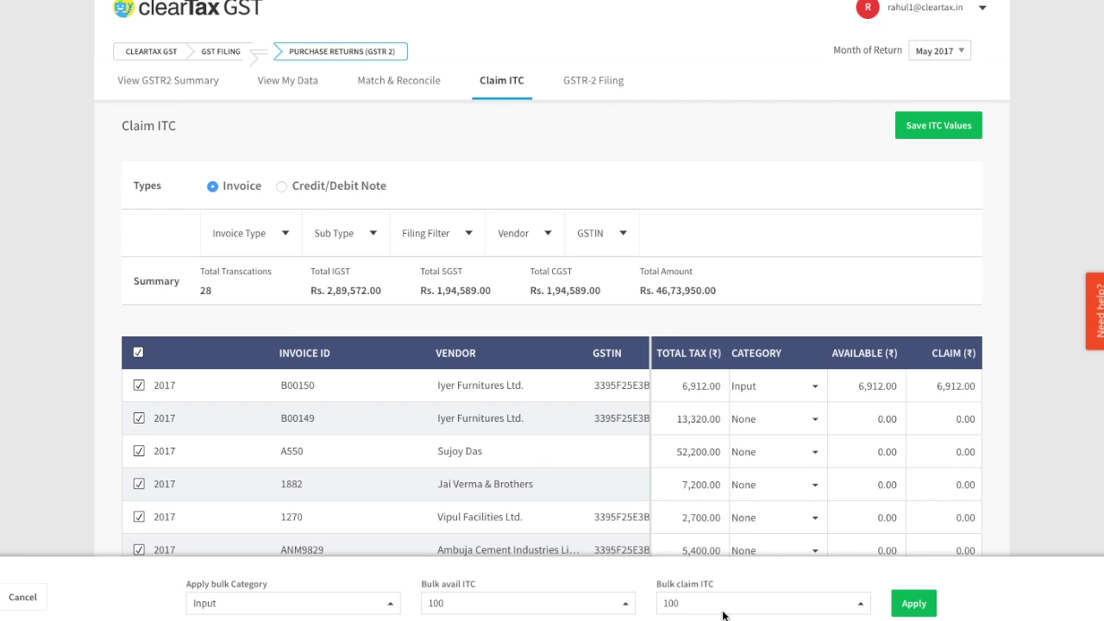
{"action": "left_click", "coordinate": [915, 610]}
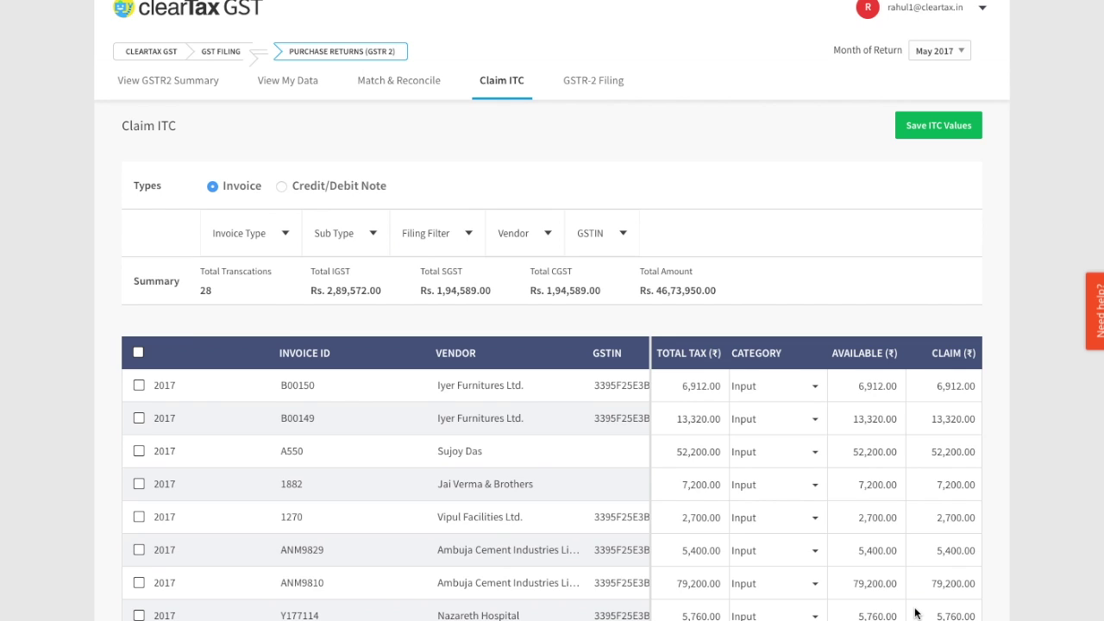
{"action": "left_click", "coordinate": [927, 128]}
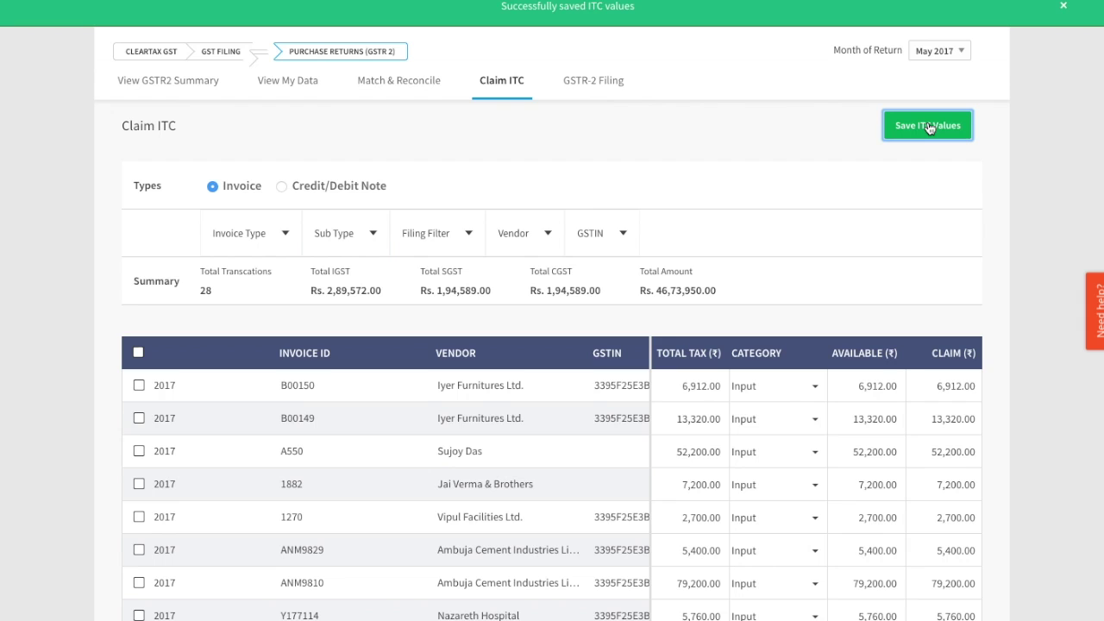
{"action": "left_click", "coordinate": [594, 82]}
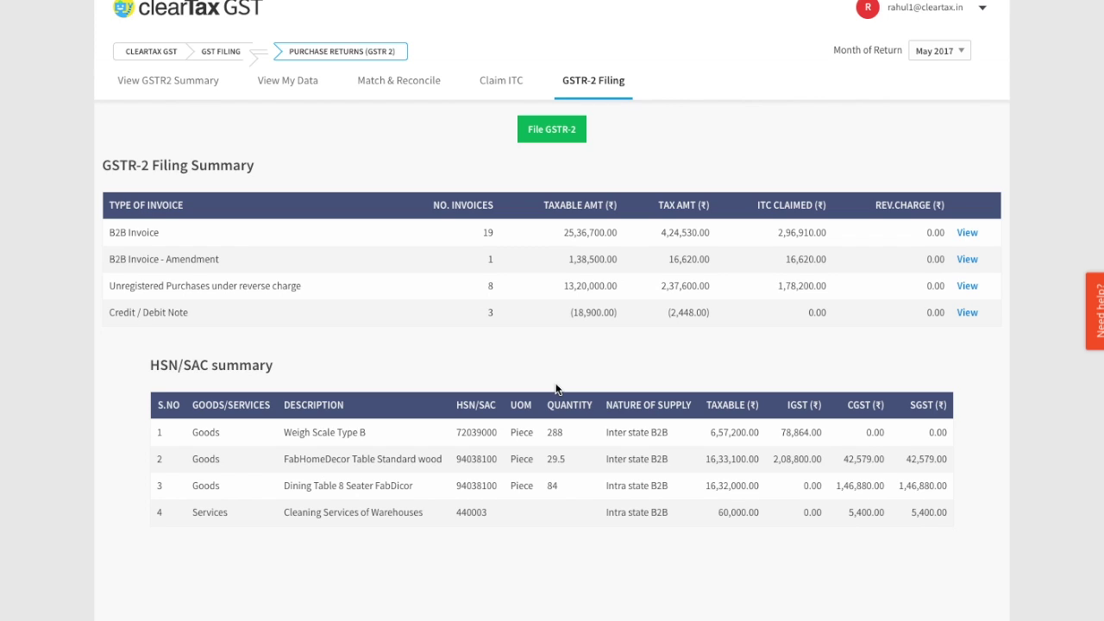
File the May 2017 GSTR-2 return from the filing summary.
{"action": "left_click", "coordinate": [552, 132]}
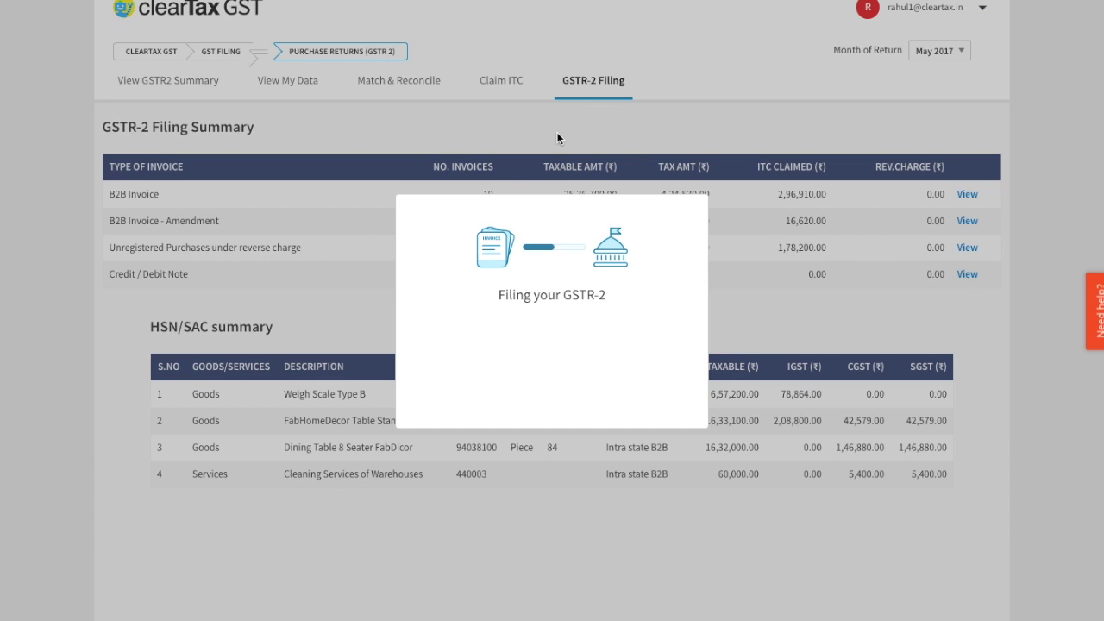